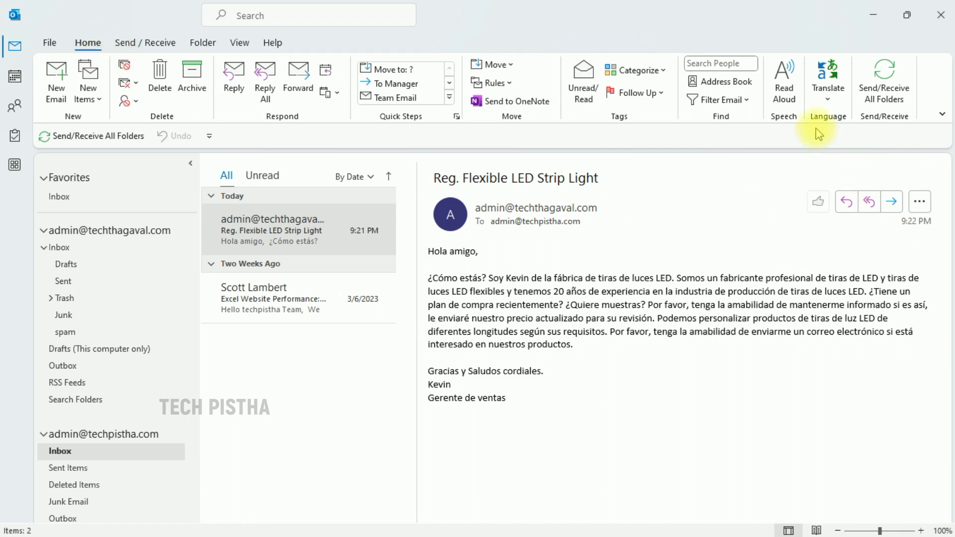
Step: Translate the Spanish LED strip light email into English with Translate Message
{"action": "left_click", "coordinate": [827, 101]}
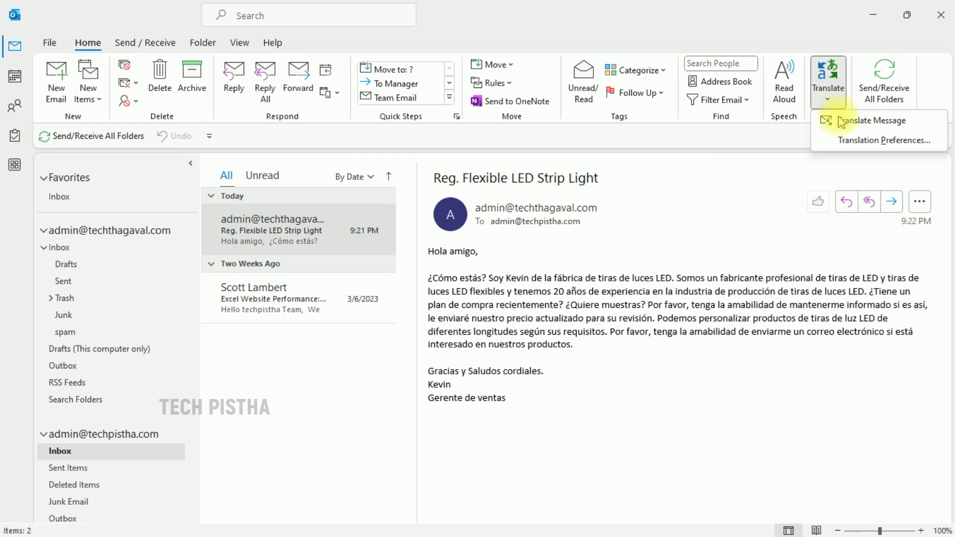
{"action": "left_click", "coordinate": [869, 122]}
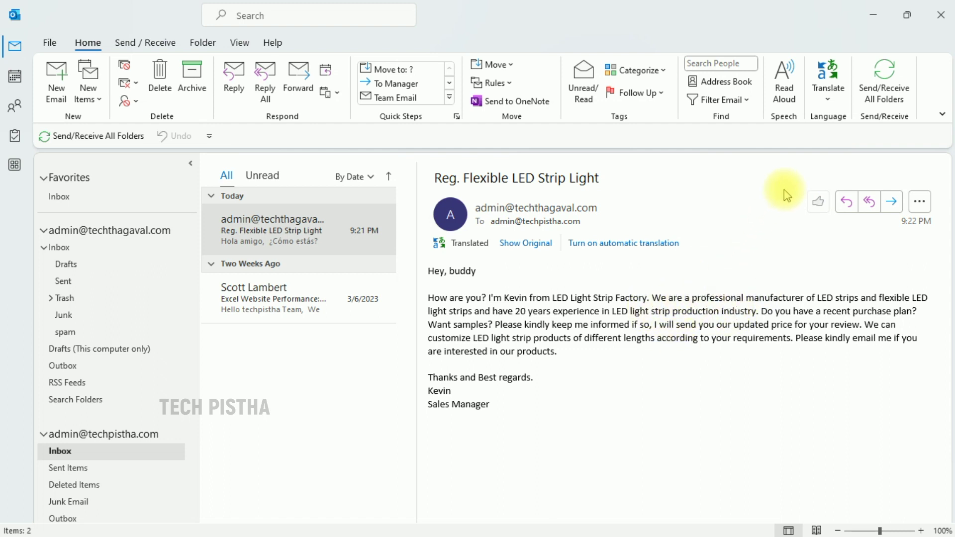
Step: Set Translation Preferences to translate messages into German and confirm with OK
{"action": "left_click", "coordinate": [829, 97]}
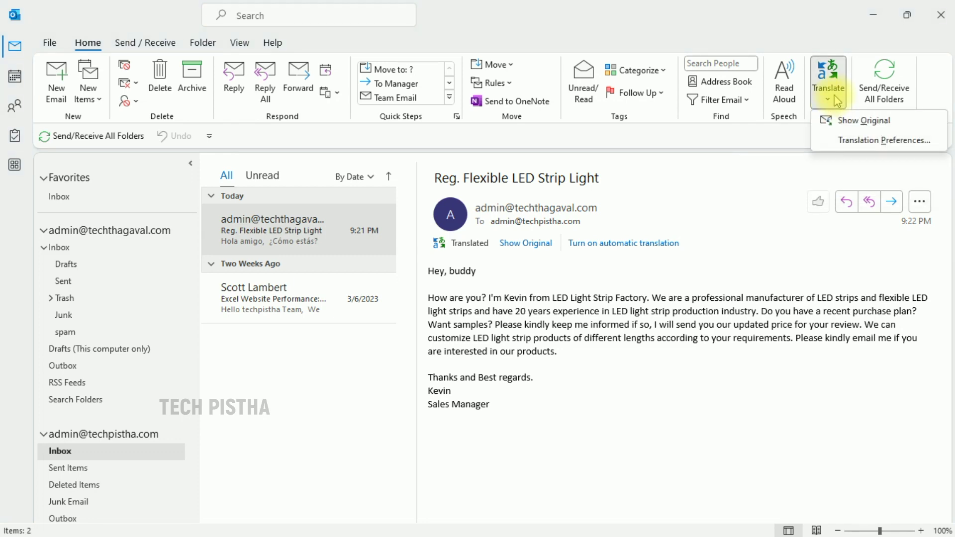
{"action": "left_click", "coordinate": [851, 140]}
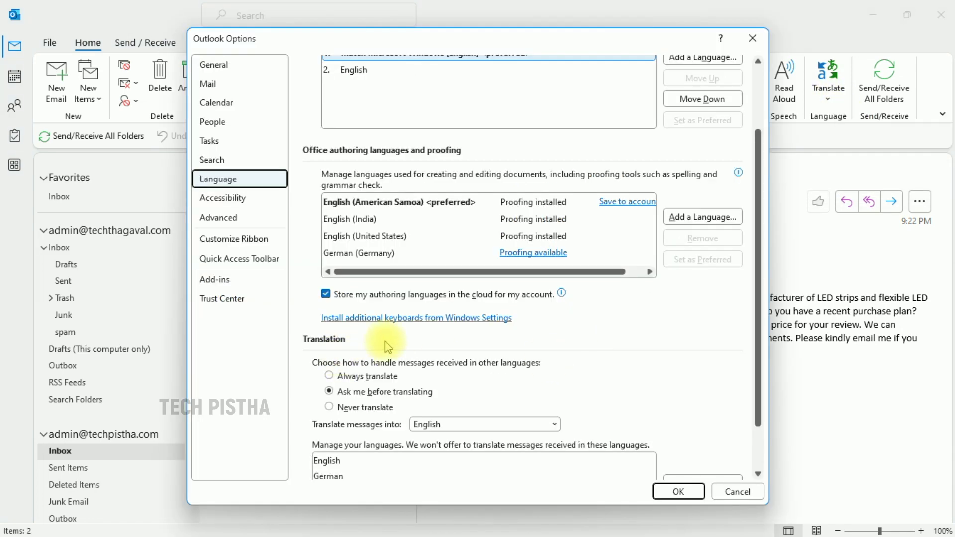
{"action": "scroll", "coordinate": [556, 357], "scroll_direction": "down", "scroll_amount": 2}
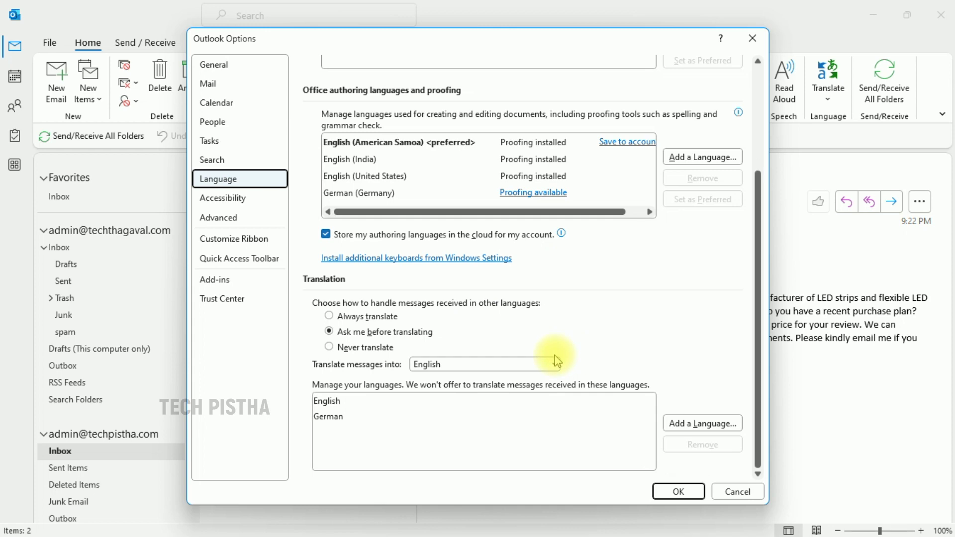
{"action": "left_click", "coordinate": [490, 366]}
{"action": "left_click", "coordinate": [492, 366]}
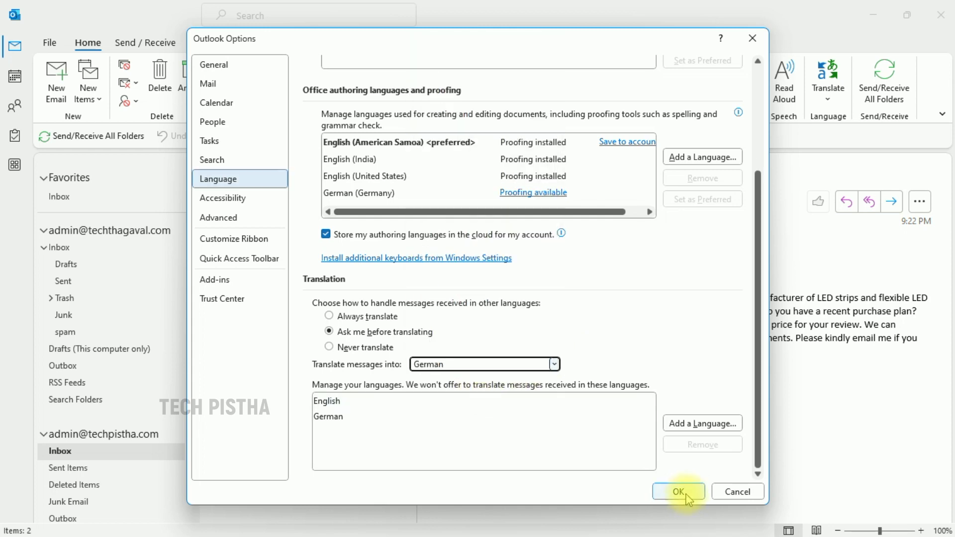
{"action": "left_click", "coordinate": [679, 491]}
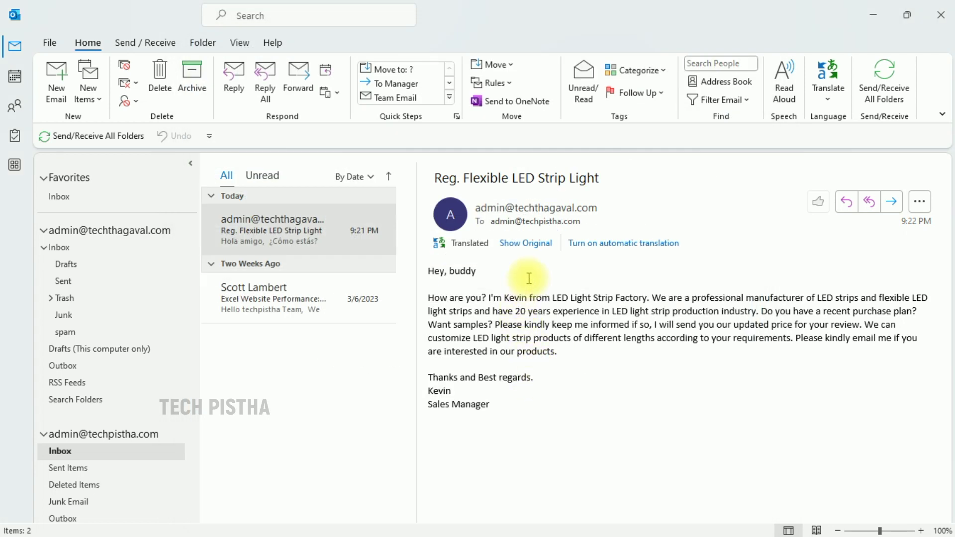
Step: Restore the LED strip email to its original Spanish and translate it into German
{"action": "left_click", "coordinate": [526, 243]}
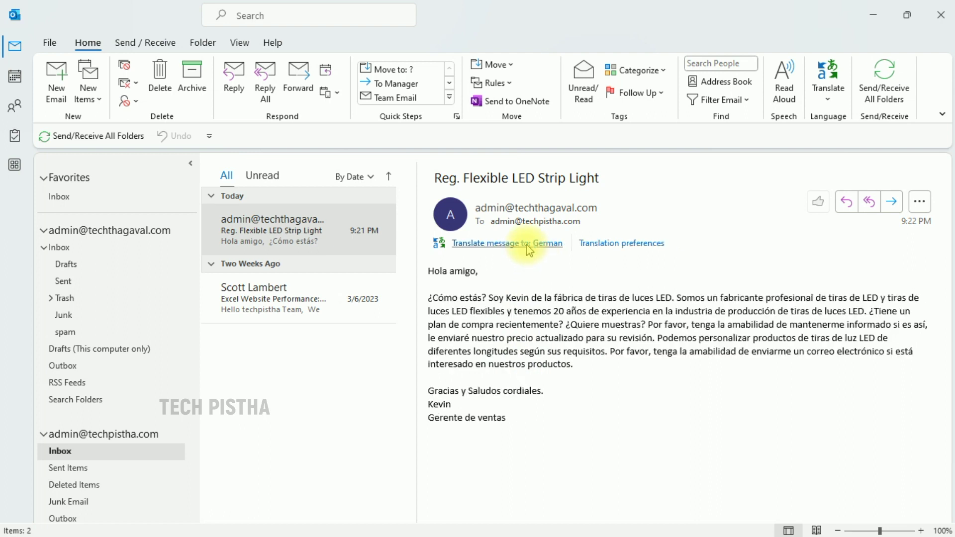
{"action": "left_click", "coordinate": [830, 102]}
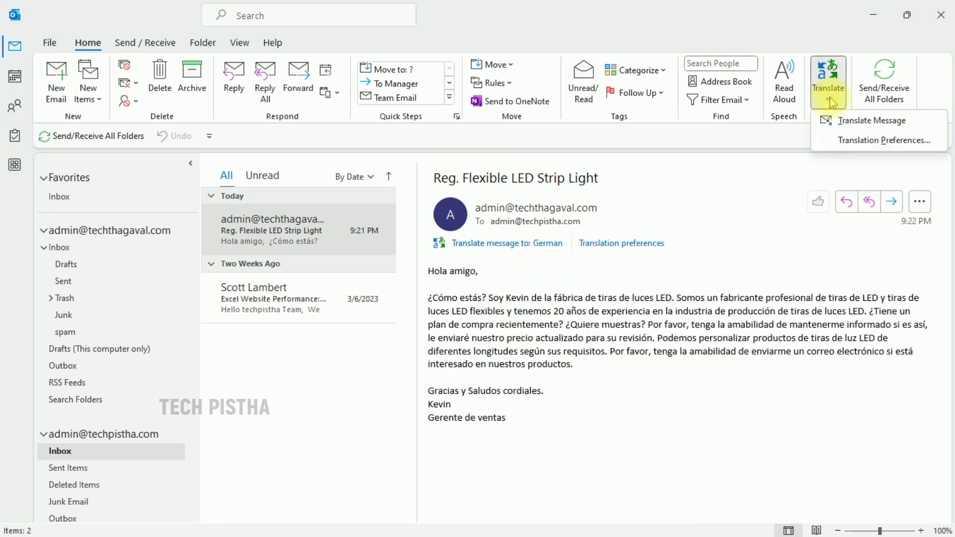
{"action": "left_click", "coordinate": [861, 121]}
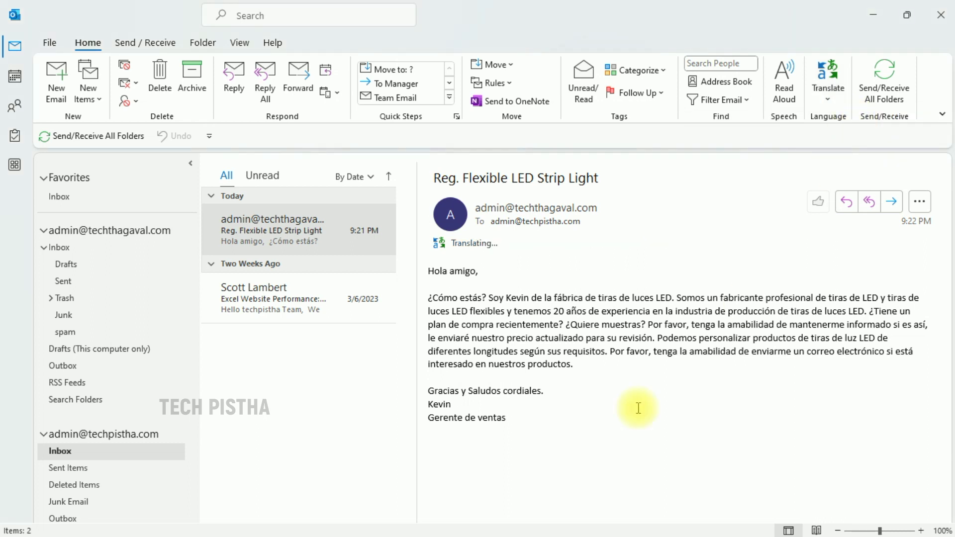